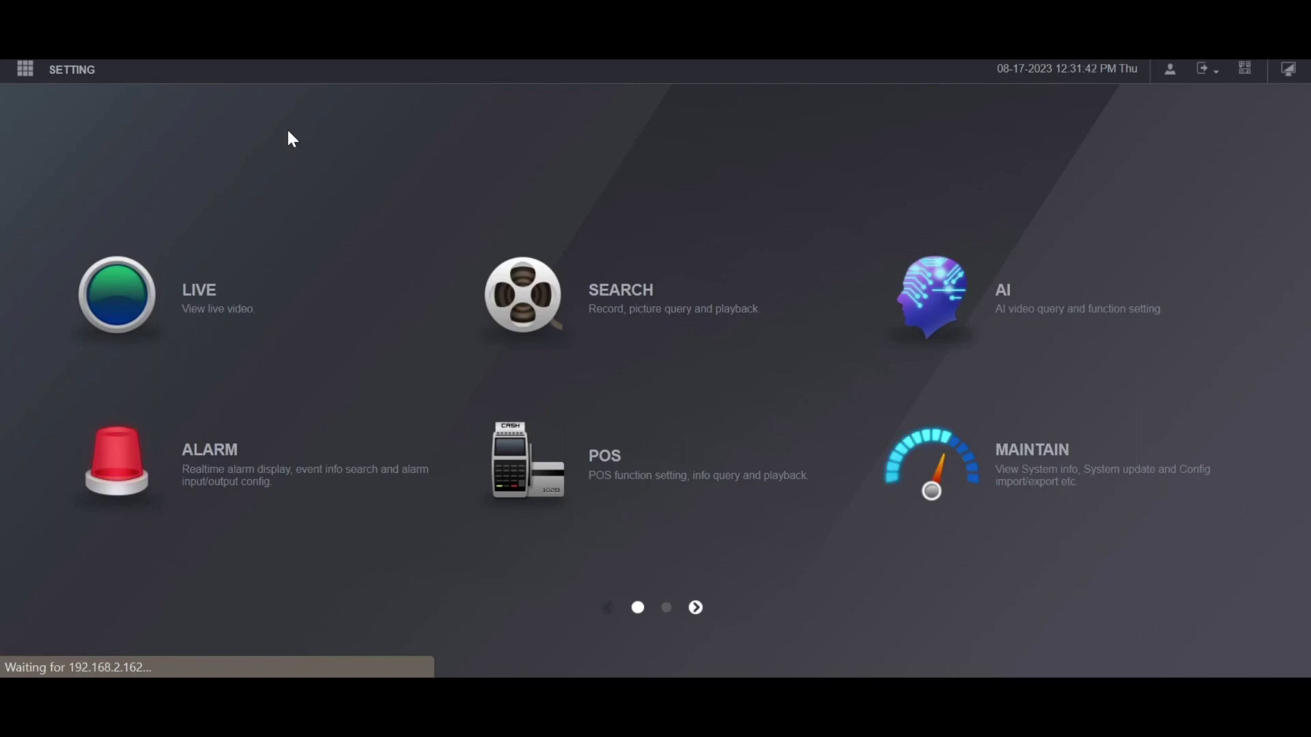
# Go to ALARM > Video Detection to show channel 1's Motion Detection settings
pyautogui.click(211, 501)
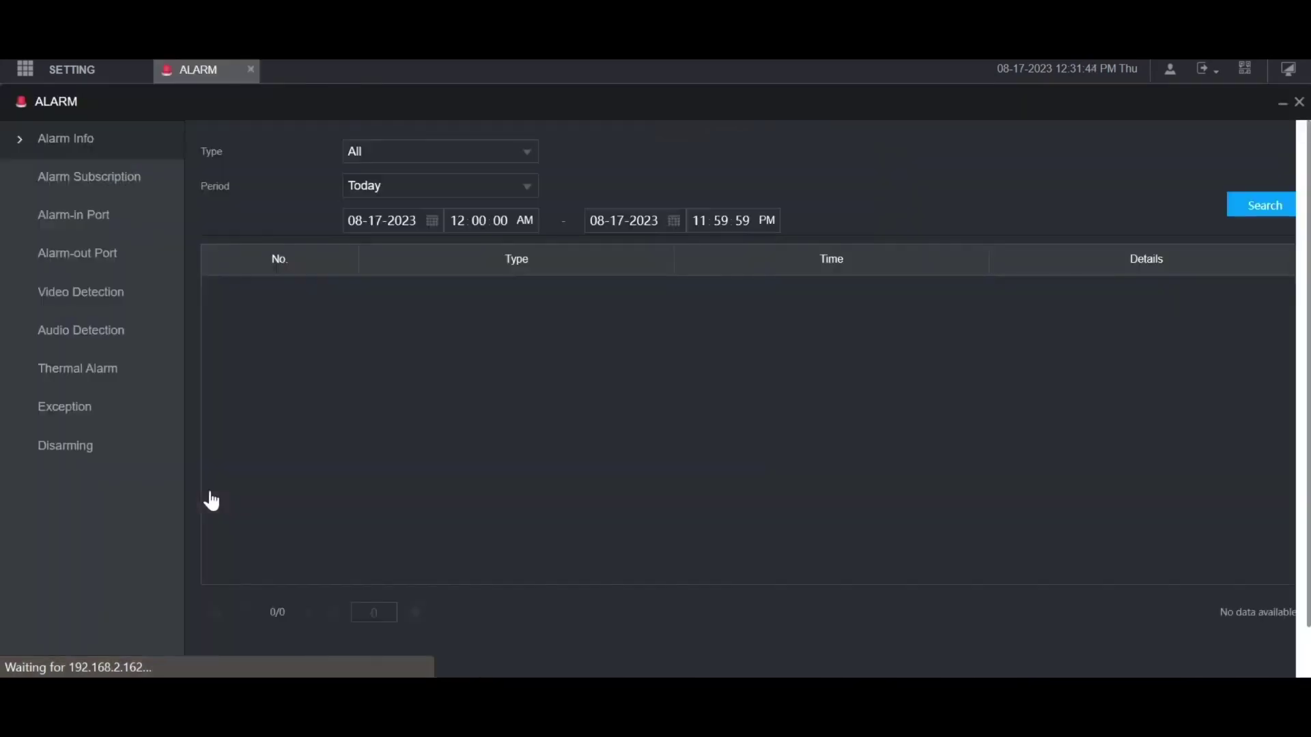
pyautogui.click(102, 293)
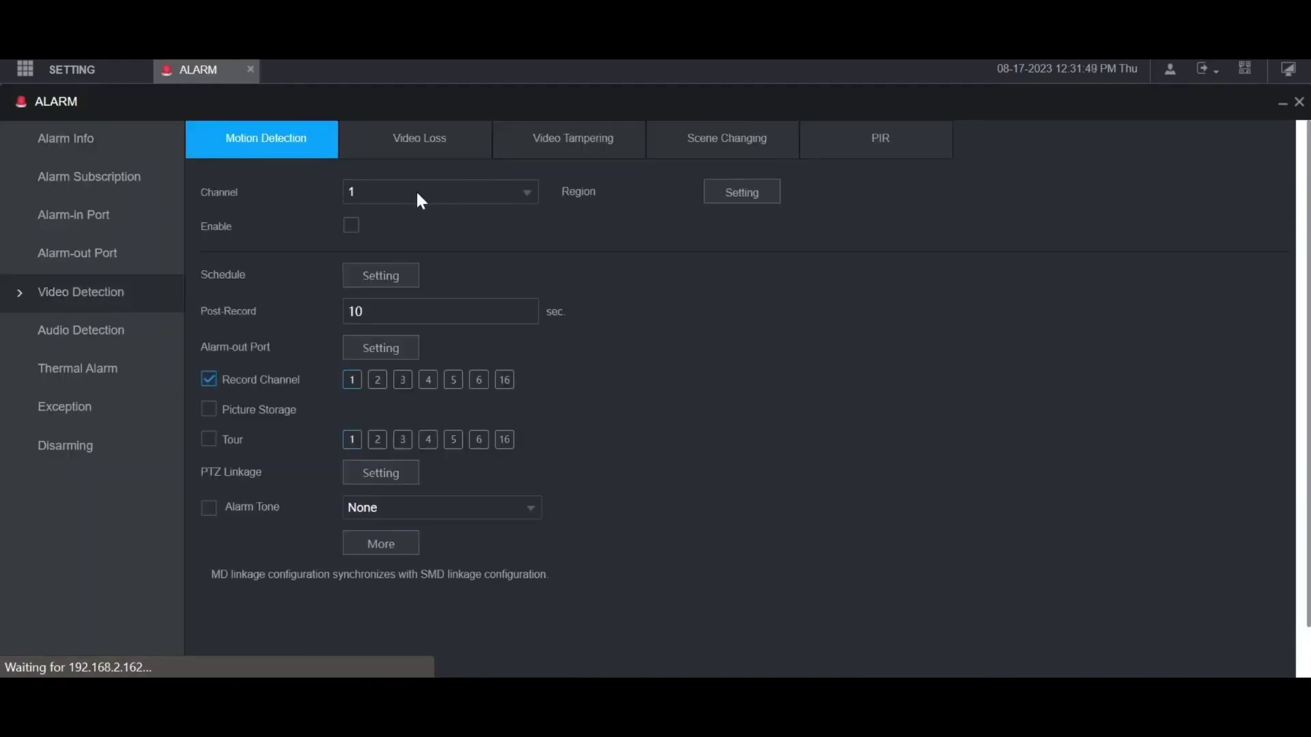
# In Region Setting, redraw the top-right grid block so Region1 covers the full image
pyautogui.click(731, 203)
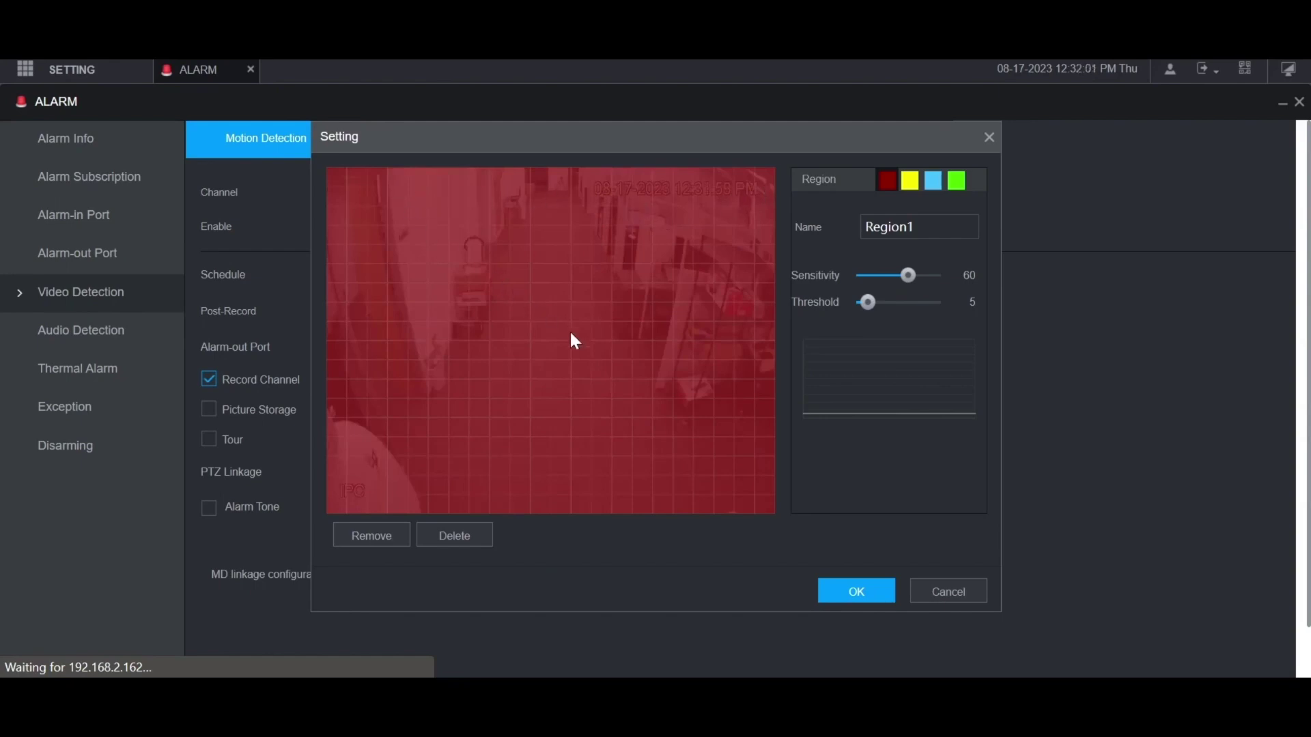
pyautogui.moveTo(760, 174); pyautogui.dragTo(714, 227)
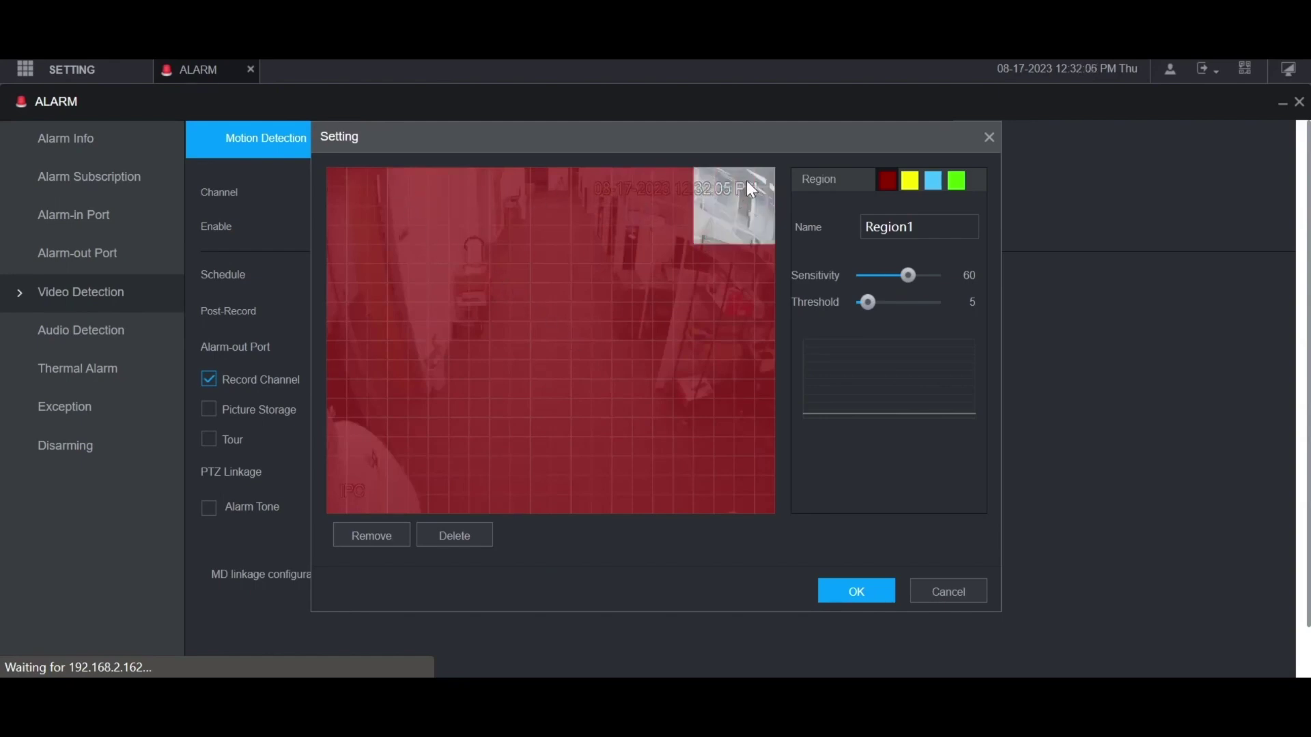
pyautogui.moveTo(703, 174); pyautogui.dragTo(764, 232)
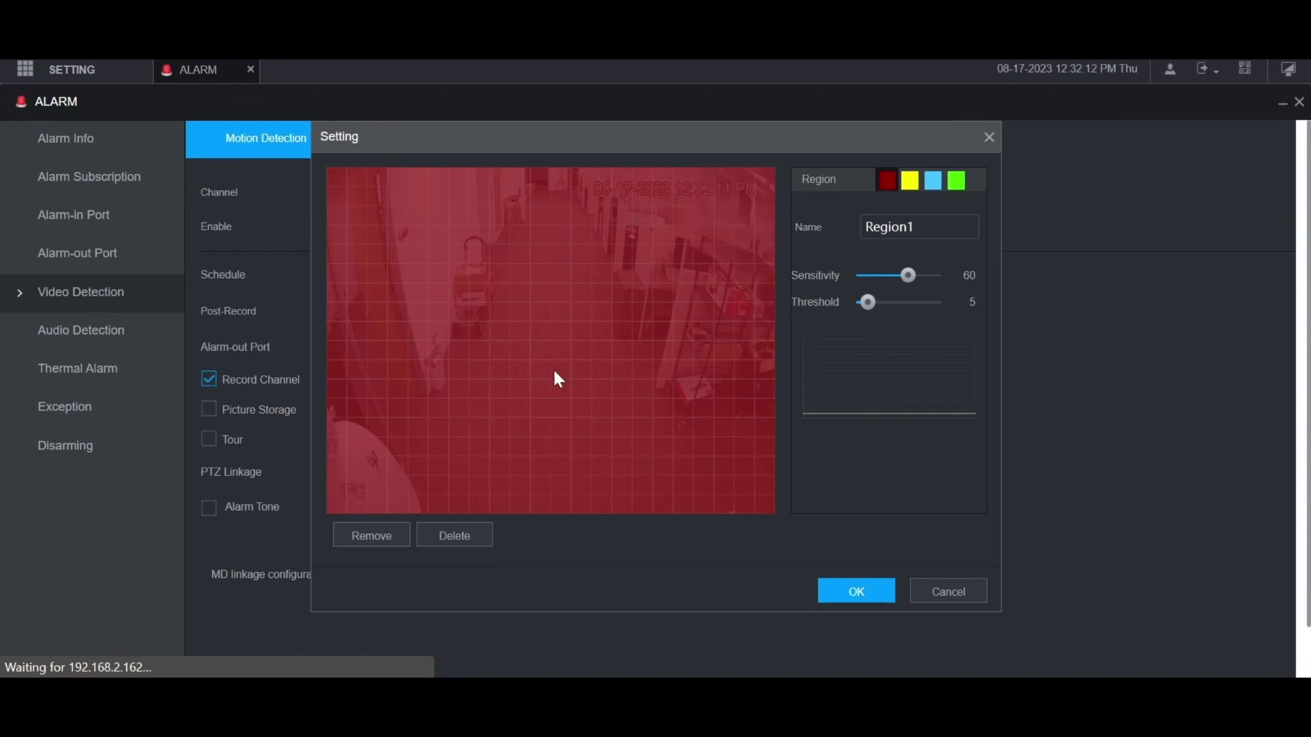
pyautogui.click(868, 305)
# Save the full-frame region, review the 00:00–24:00 schedule, and check post-record at 10 sec
pyautogui.click(859, 591)
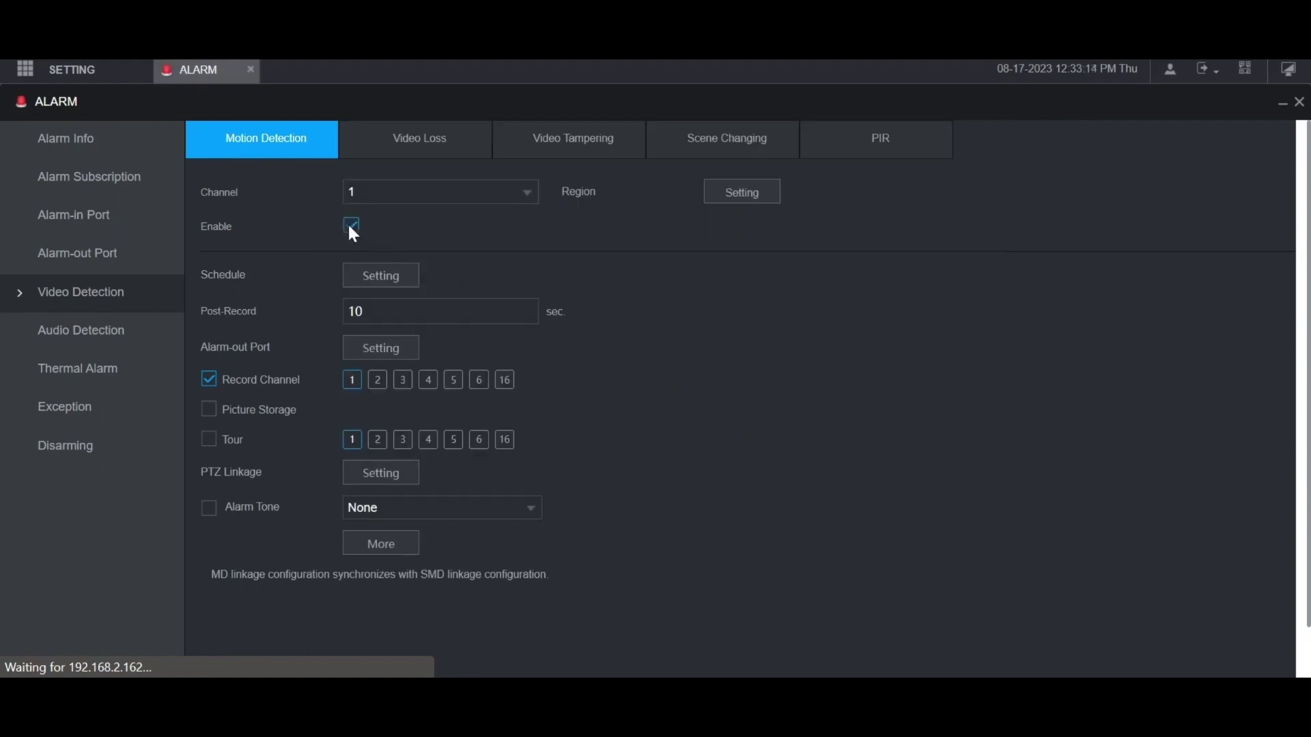
pyautogui.click(375, 277)
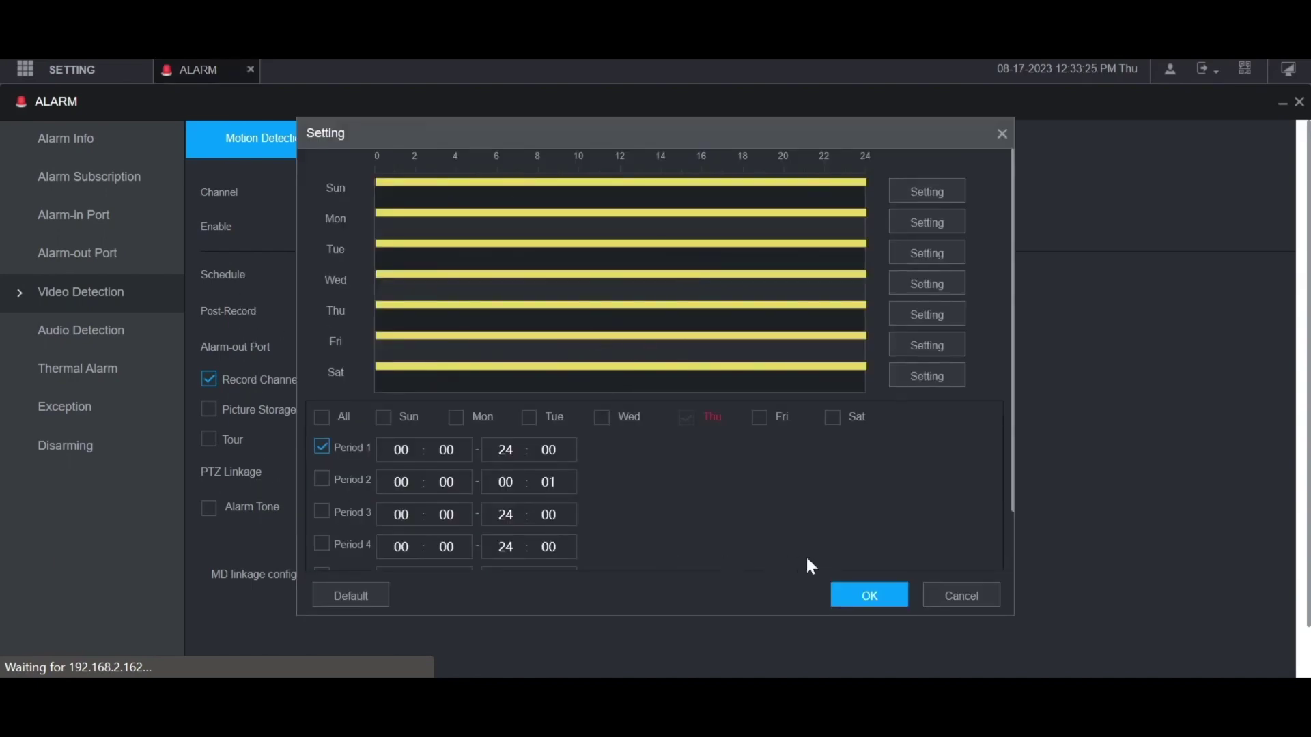
pyautogui.click(945, 596)
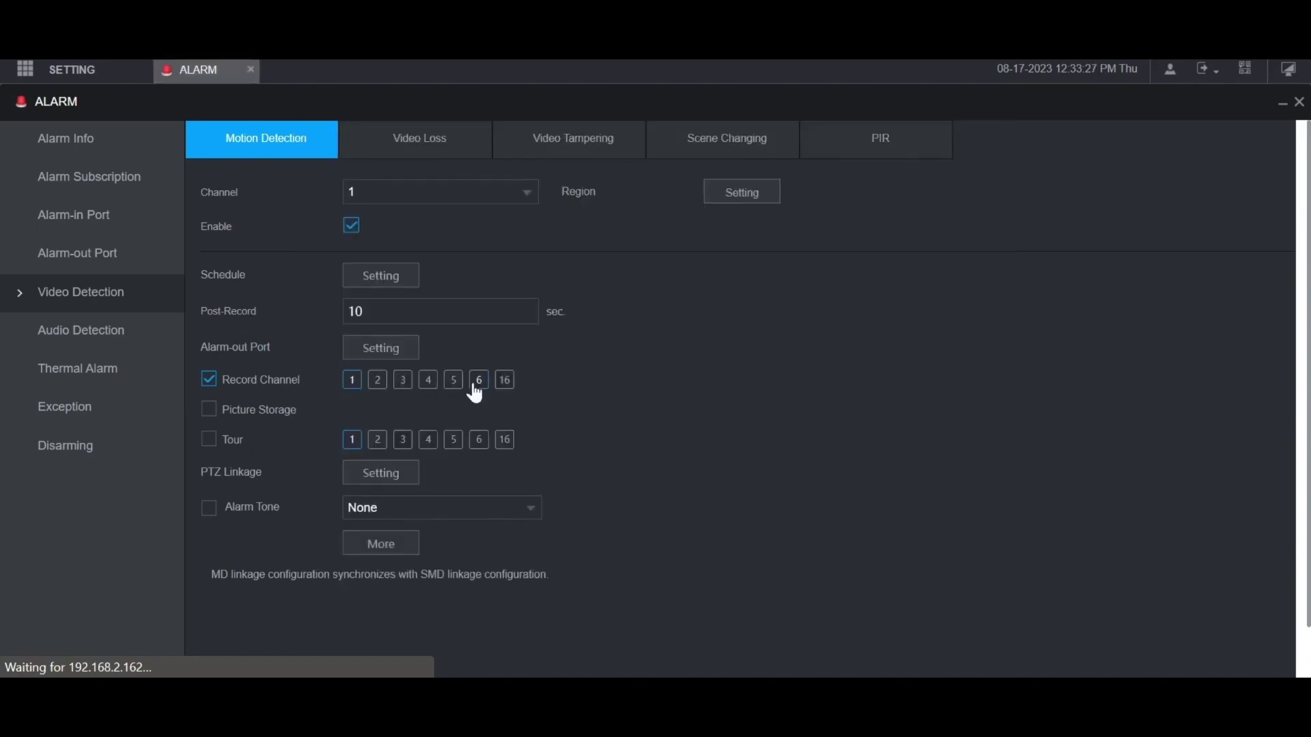
pyautogui.click(379, 315)
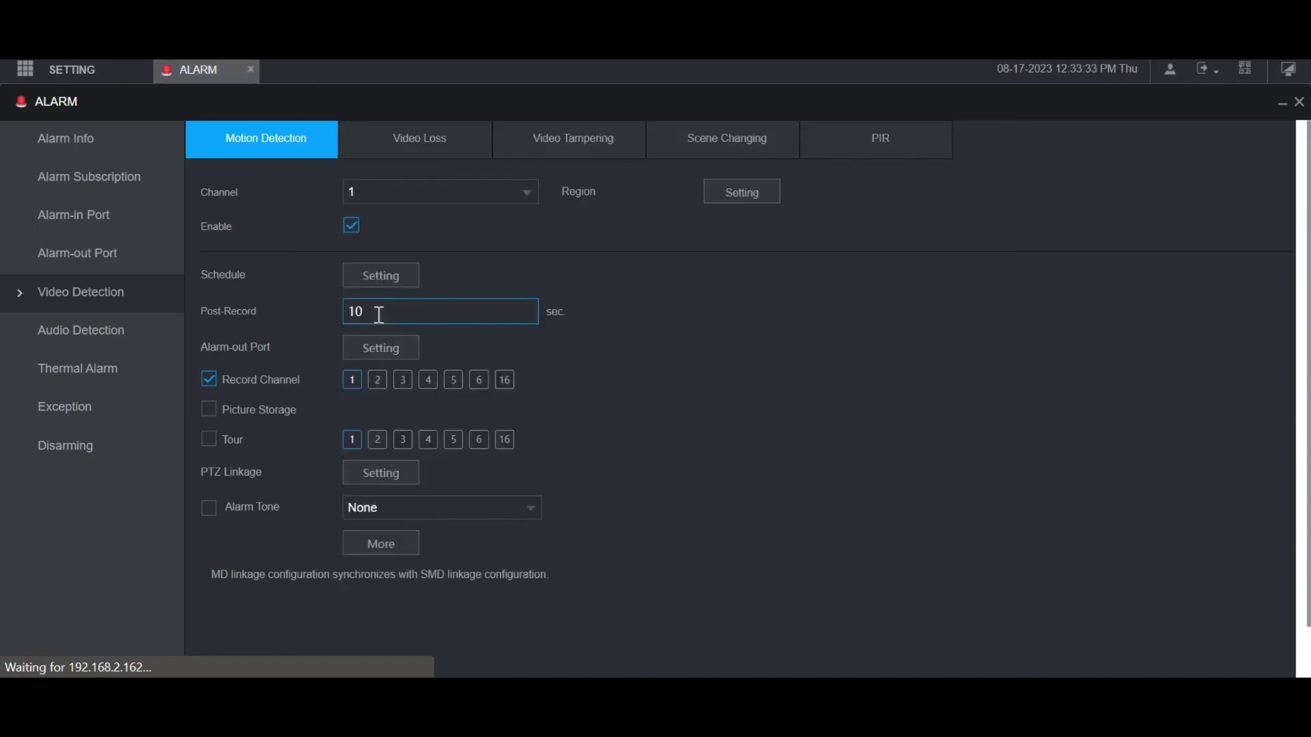
pyautogui.click(384, 351)
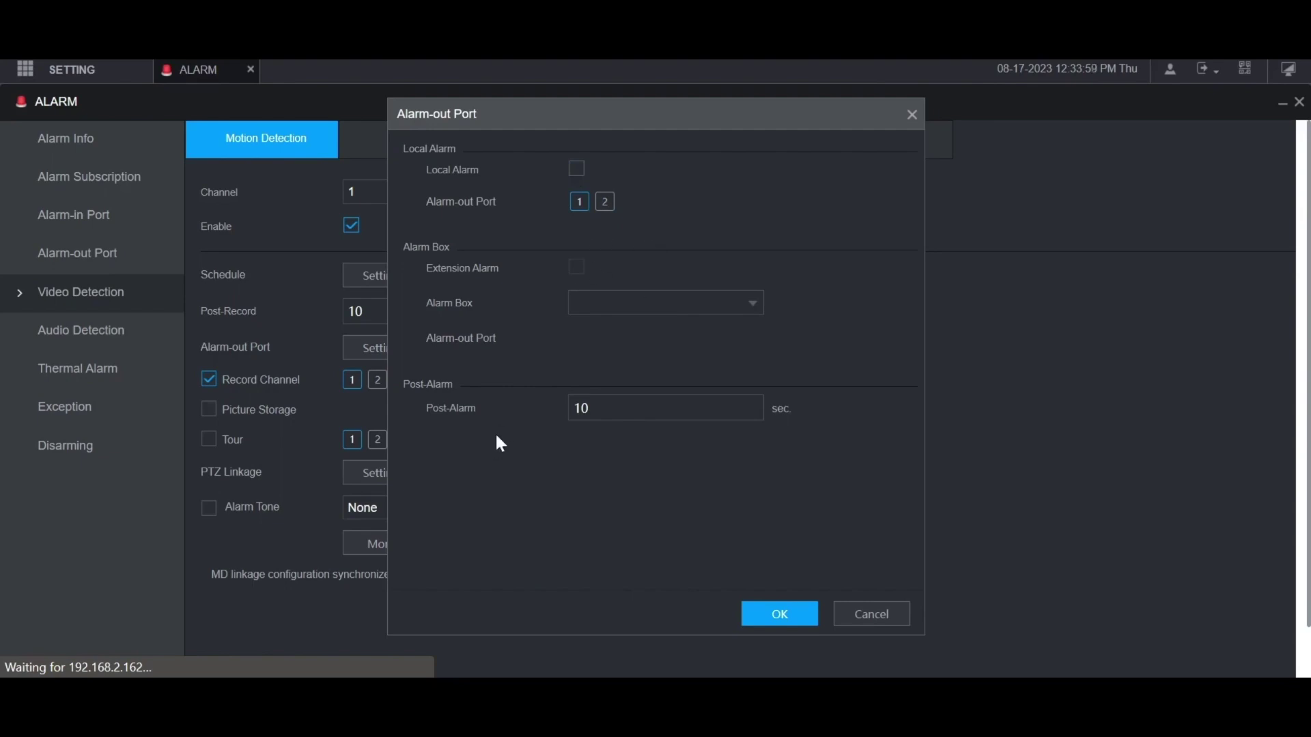
pyautogui.click(781, 614)
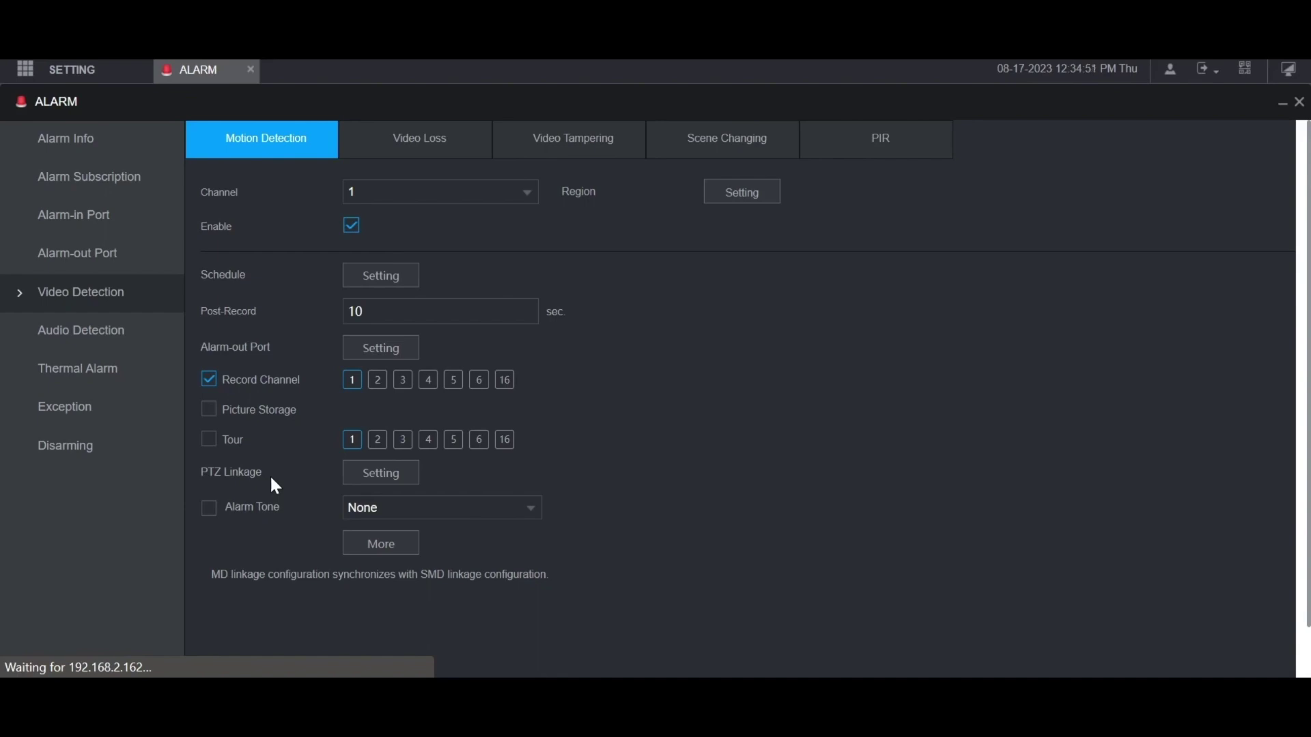
# Leave CAM 1's PTZ linkage at None and bring up the More alarm actions
pyautogui.click(375, 477)
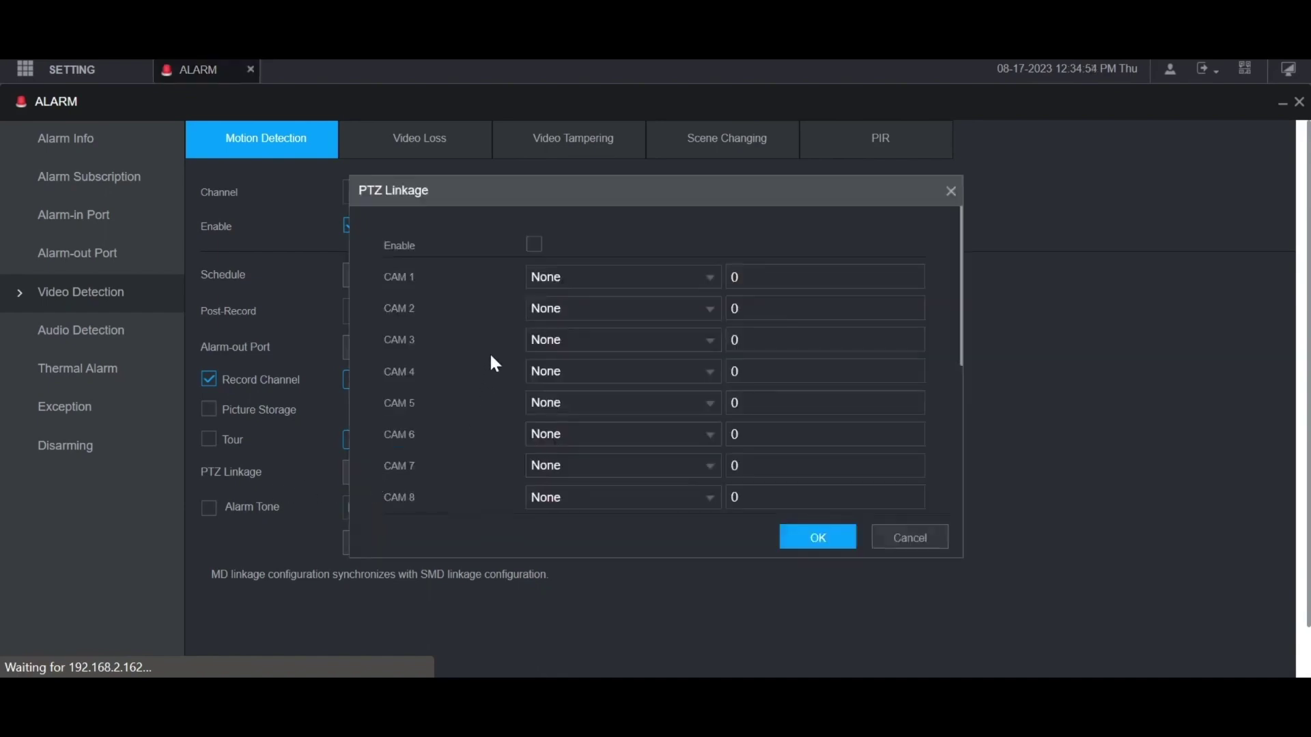
pyautogui.click(626, 279)
pyautogui.click(583, 304)
pyautogui.click(906, 544)
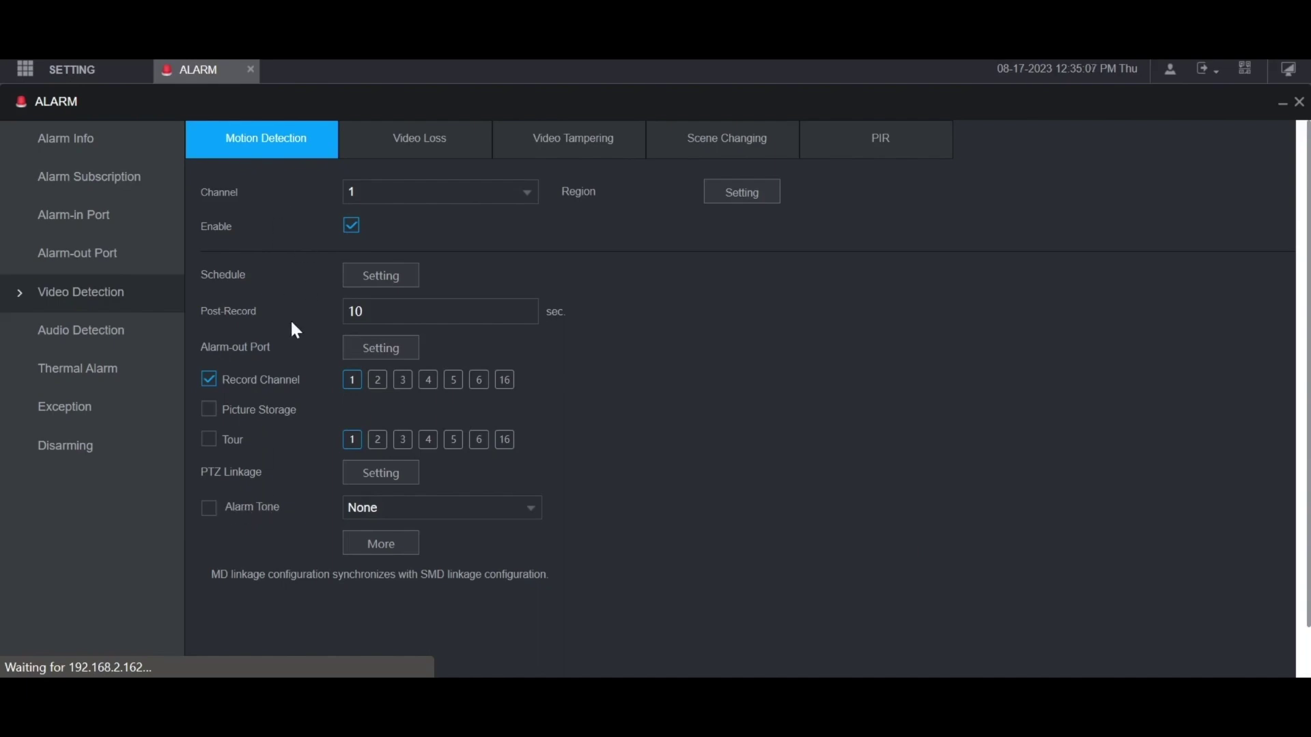
pyautogui.click(372, 546)
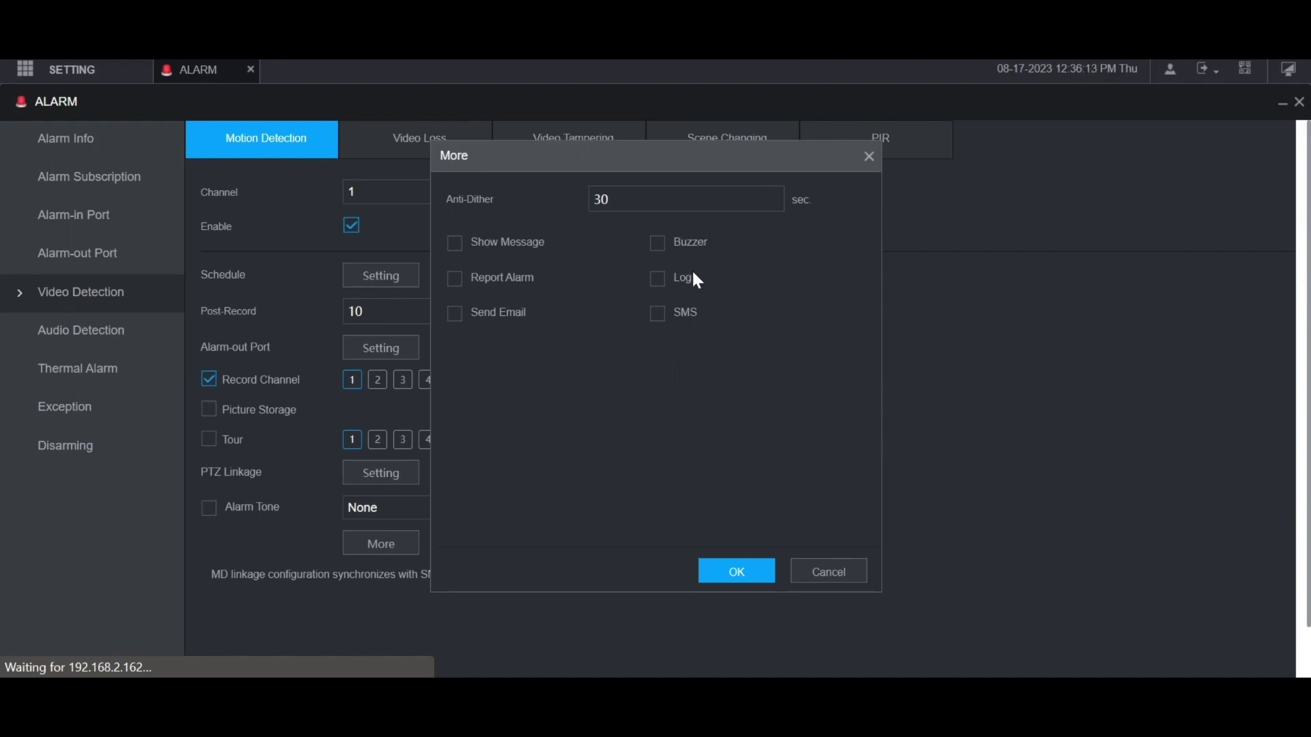
# Confirm the extra alarm options and apply channel 1's motion detection settings
pyautogui.click(751, 576)
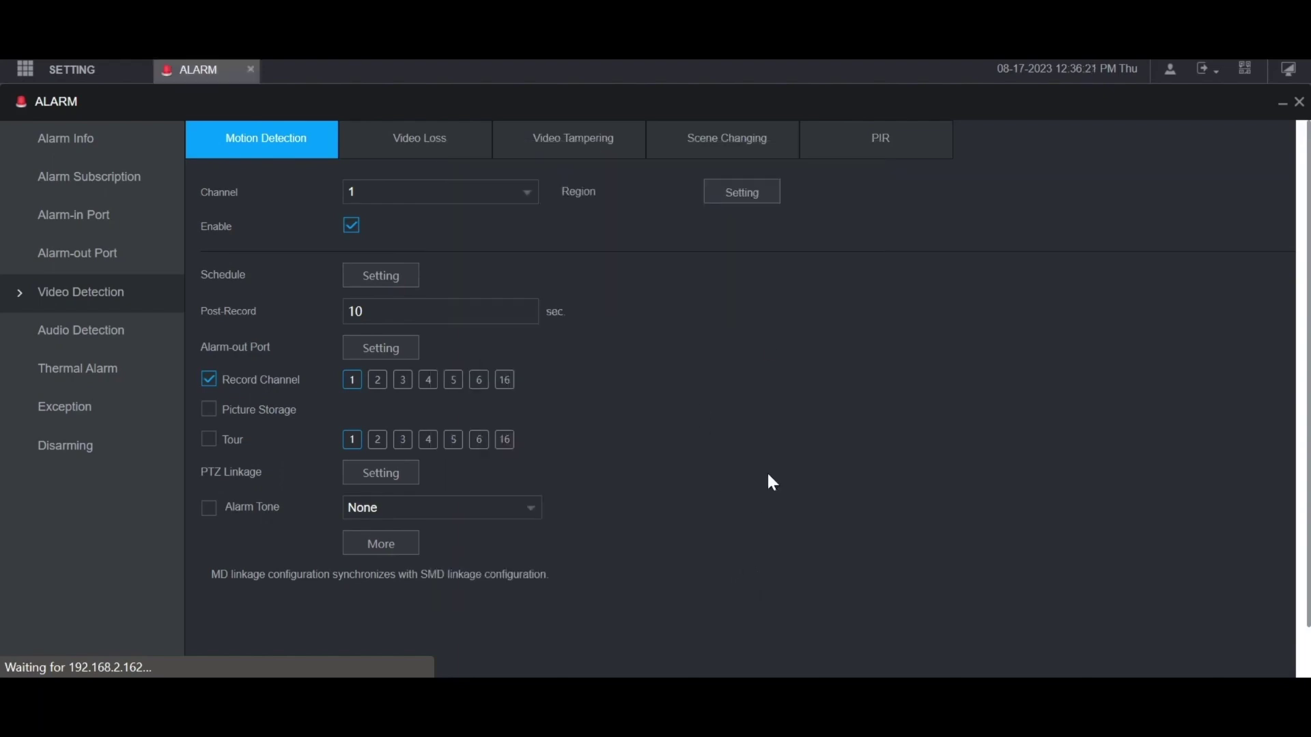
pyautogui.scroll(-2, 768, 475)
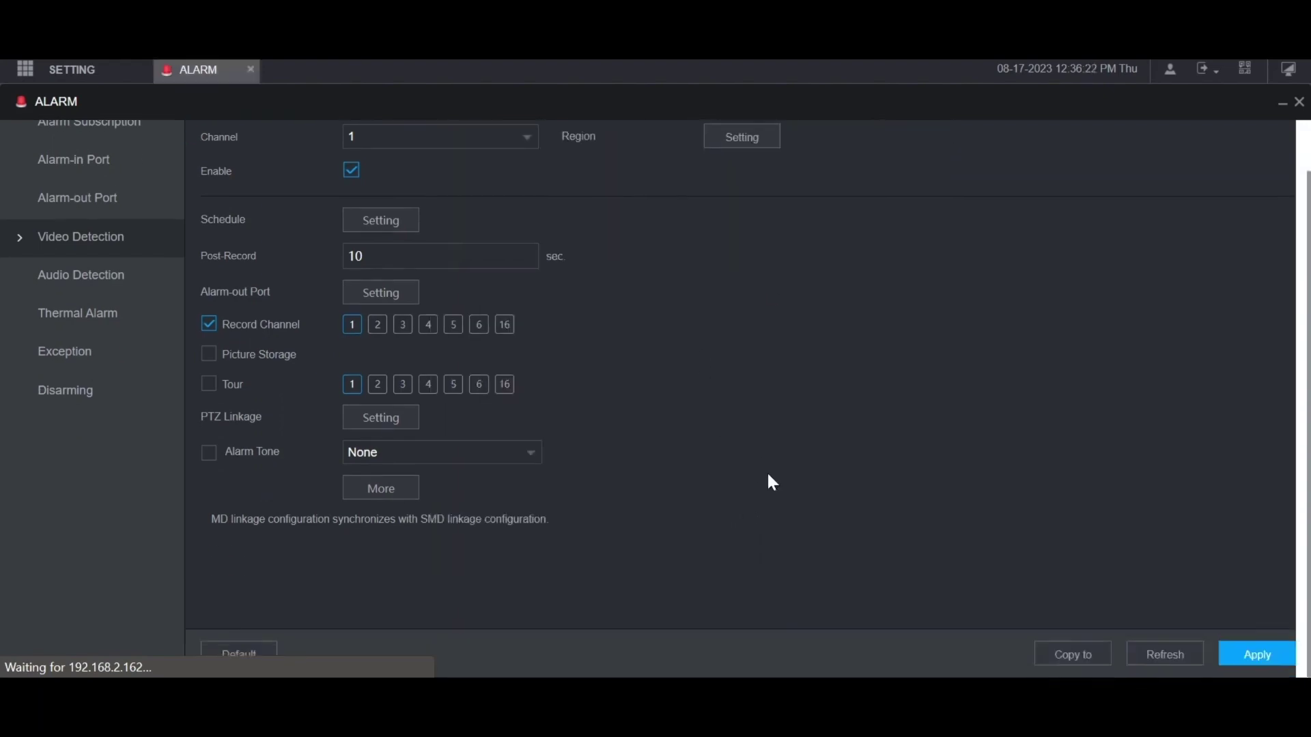
pyautogui.click(1250, 669)
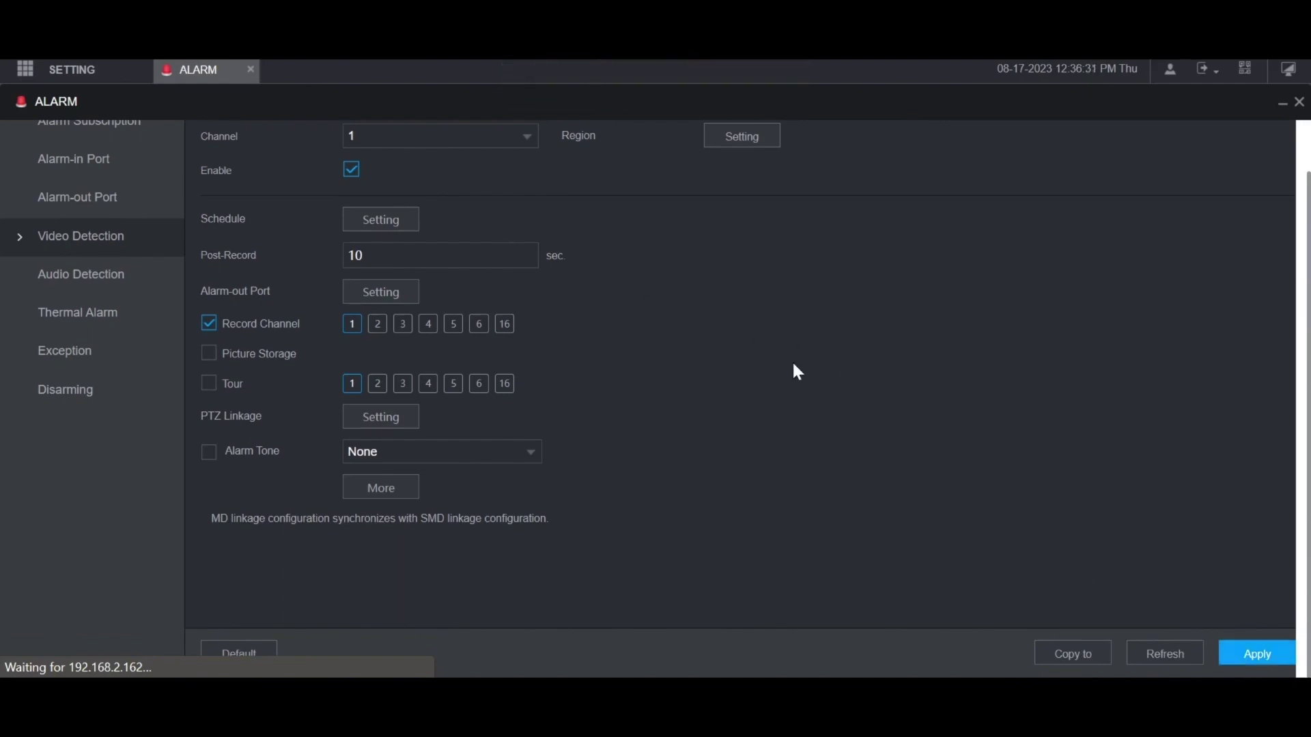
# Look at the Copy to channel options and close them without copying
pyautogui.click(1077, 658)
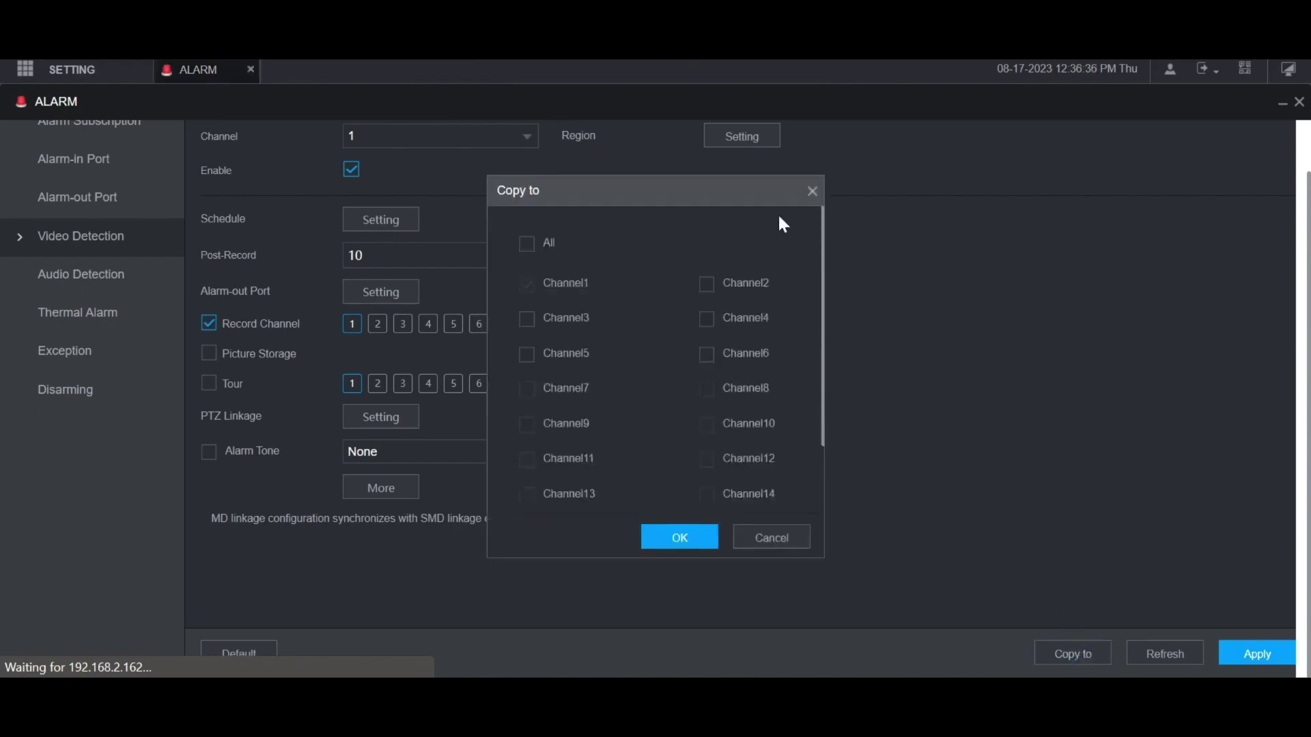
pyautogui.click(812, 192)
pyautogui.scroll(1, 468, 161)
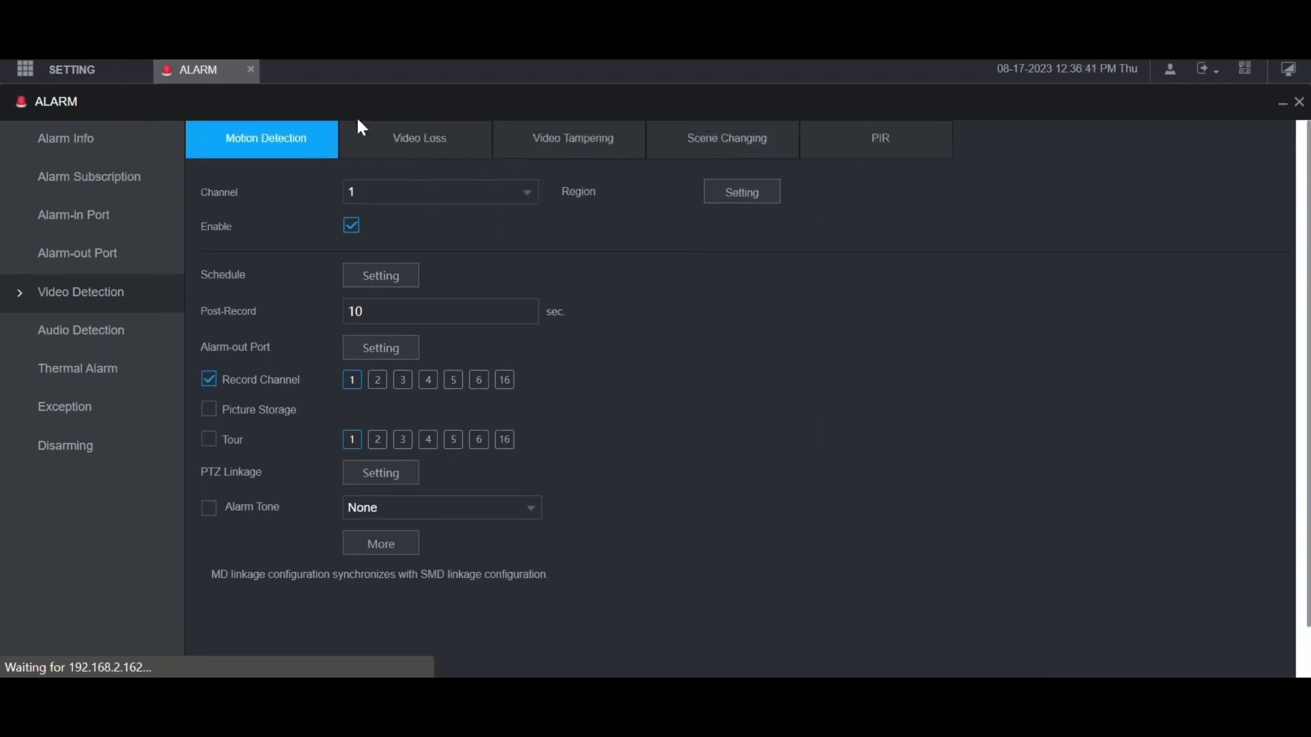
# Open the Storage recording schedule for channel 1 and edit Sunday's periods
pyautogui.click(251, 69)
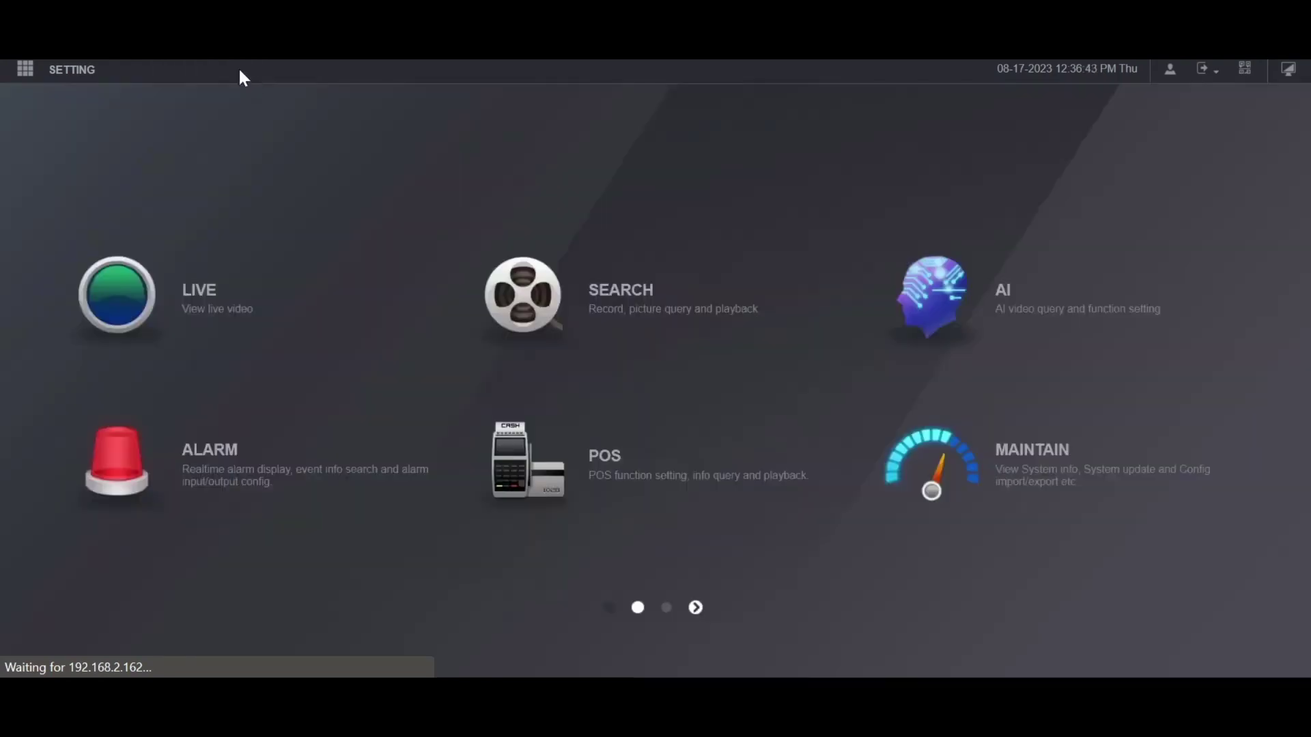
pyautogui.click(73, 73)
pyautogui.click(81, 177)
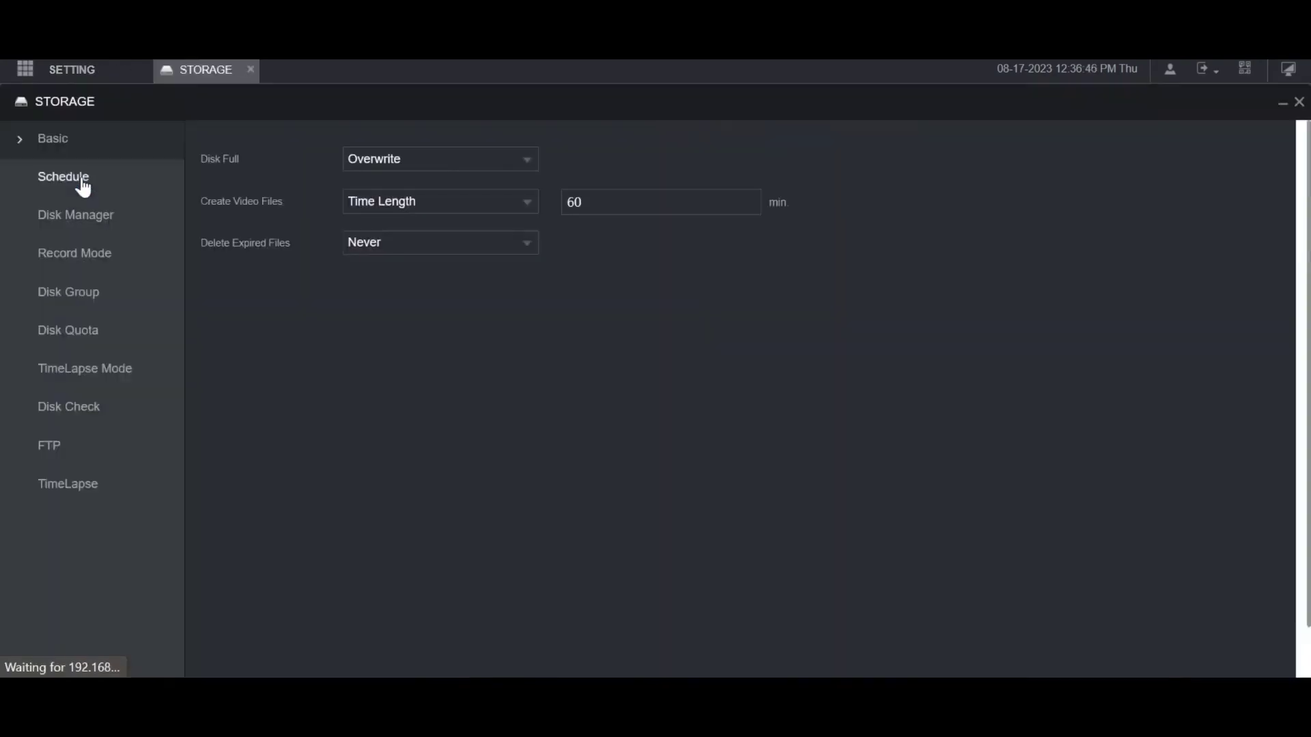
pyautogui.click(75, 178)
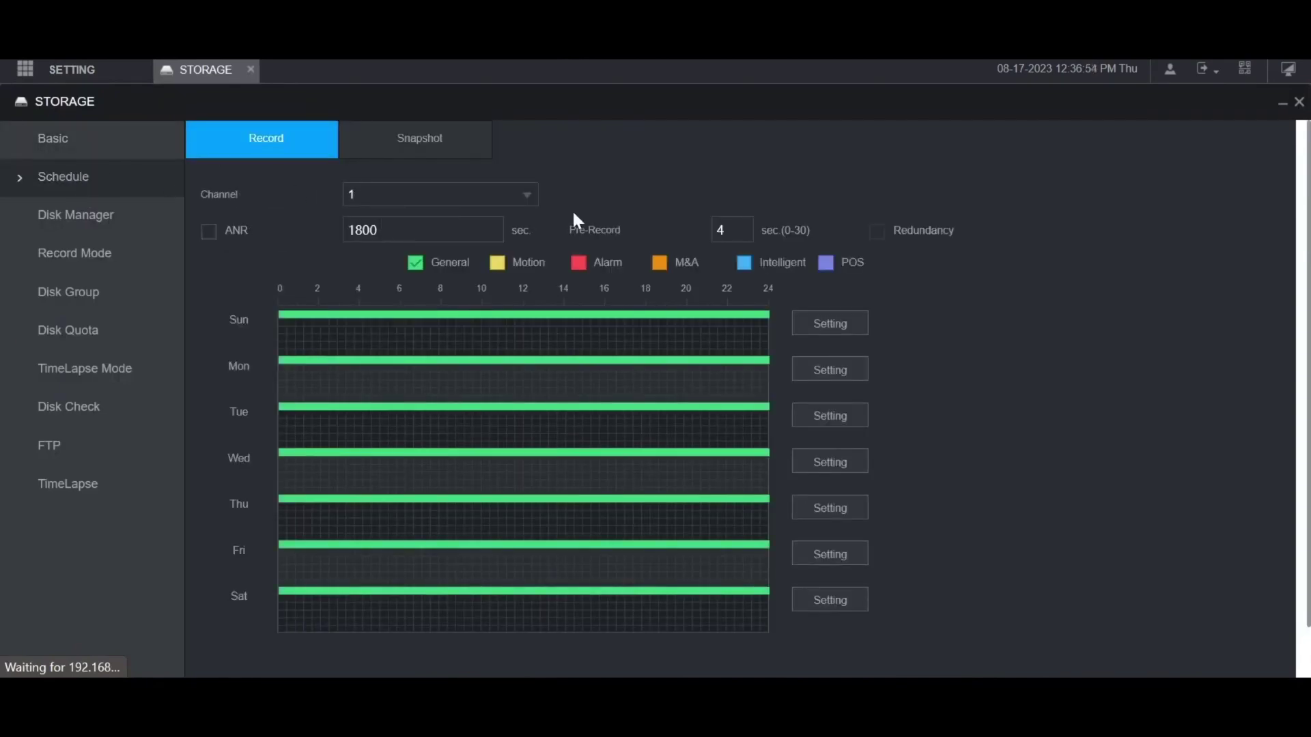
pyautogui.click(843, 327)
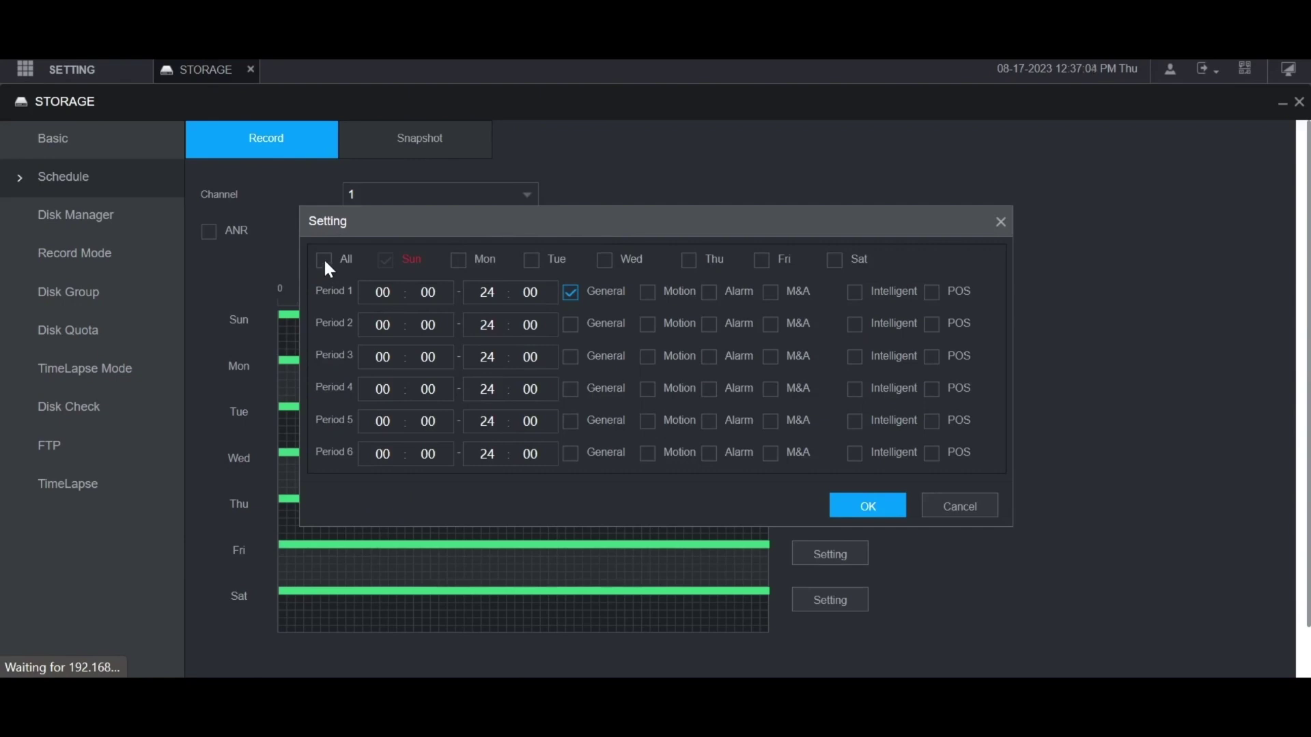
# Set Period 1 to Motion recording for all days and apply the schedule
pyautogui.click(325, 262)
pyautogui.click(648, 292)
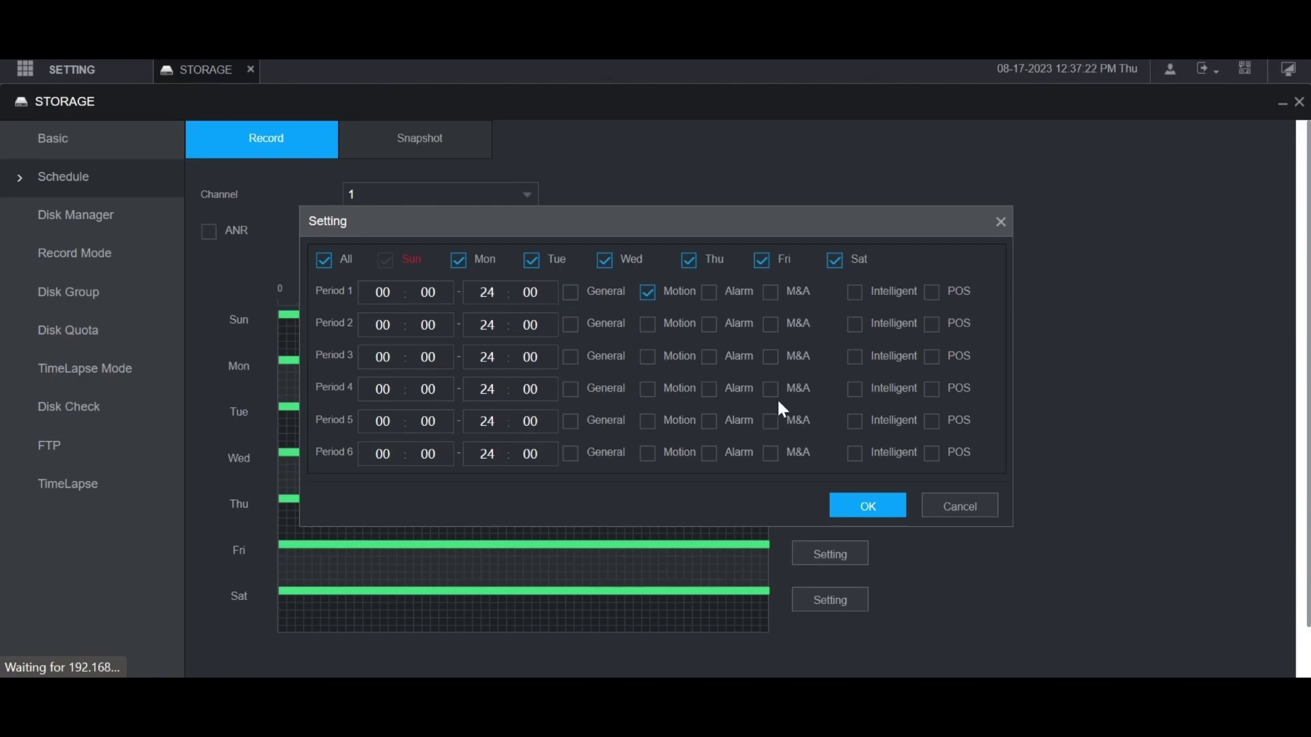
pyautogui.click(883, 506)
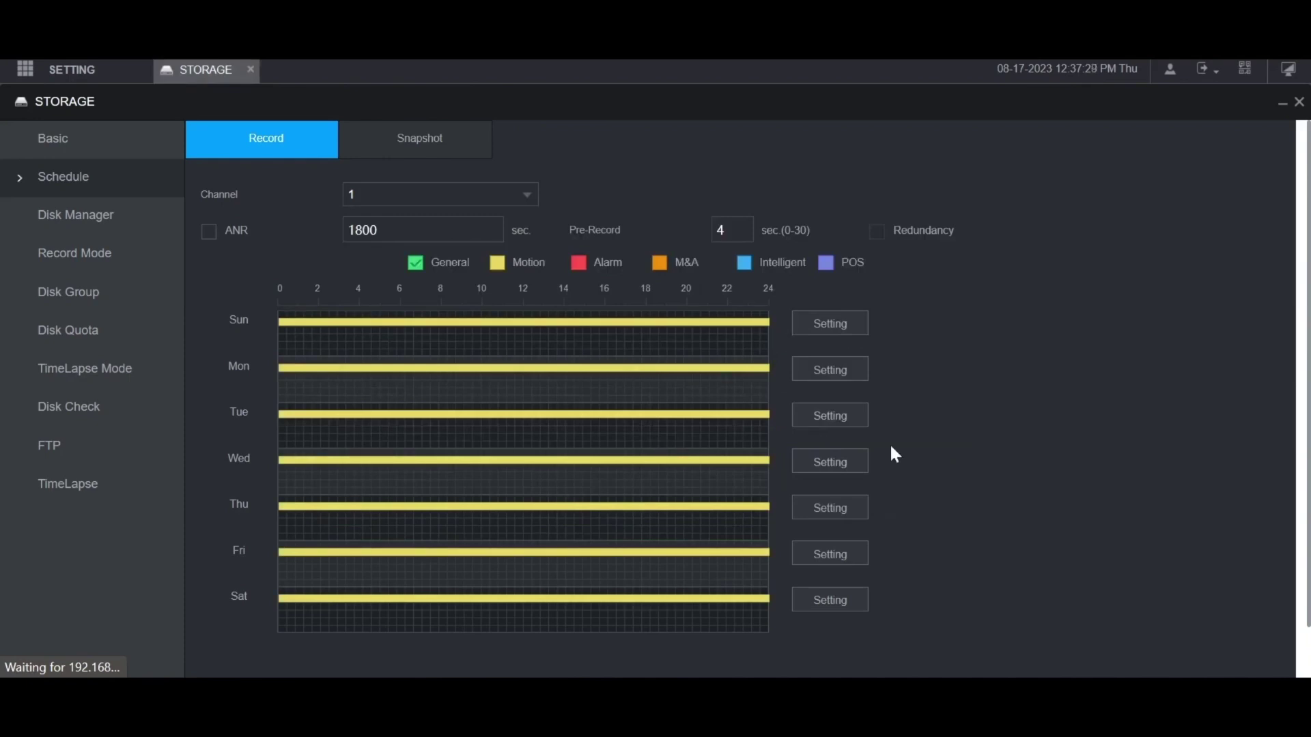
pyautogui.scroll(-2, 896, 455)
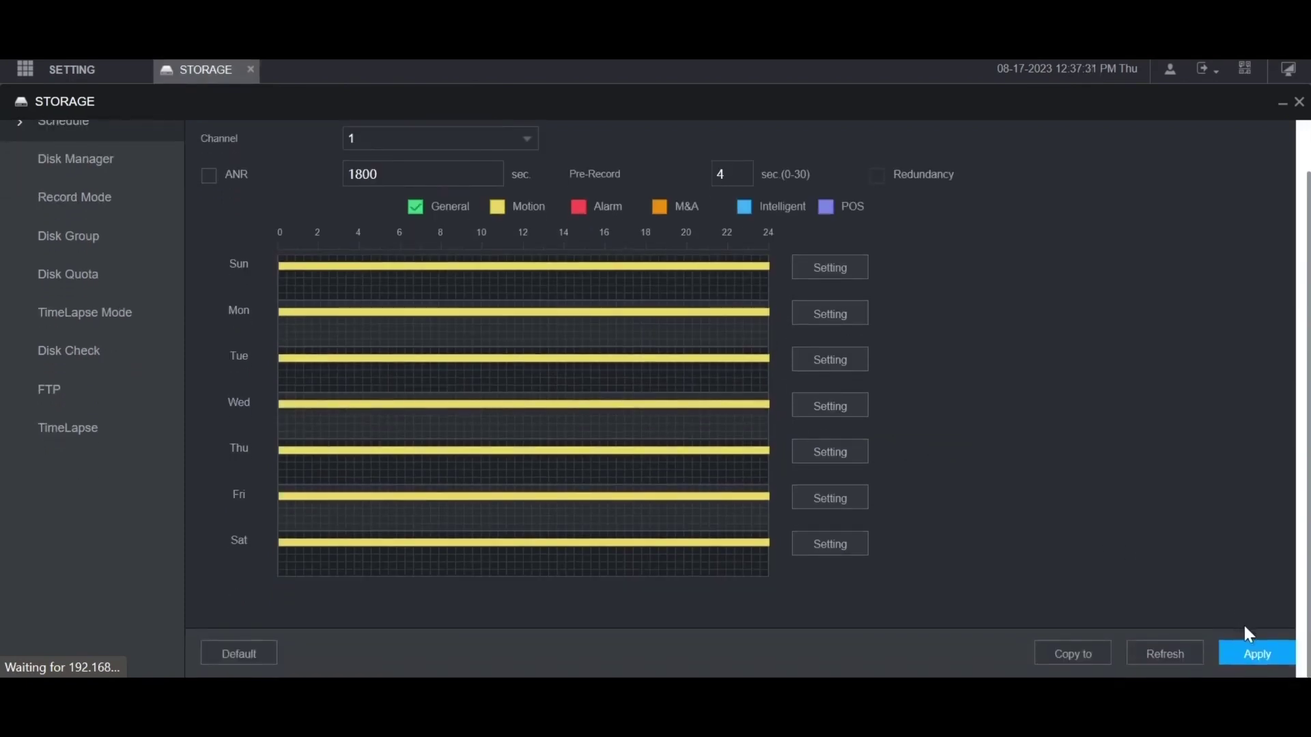
pyautogui.click(1253, 655)
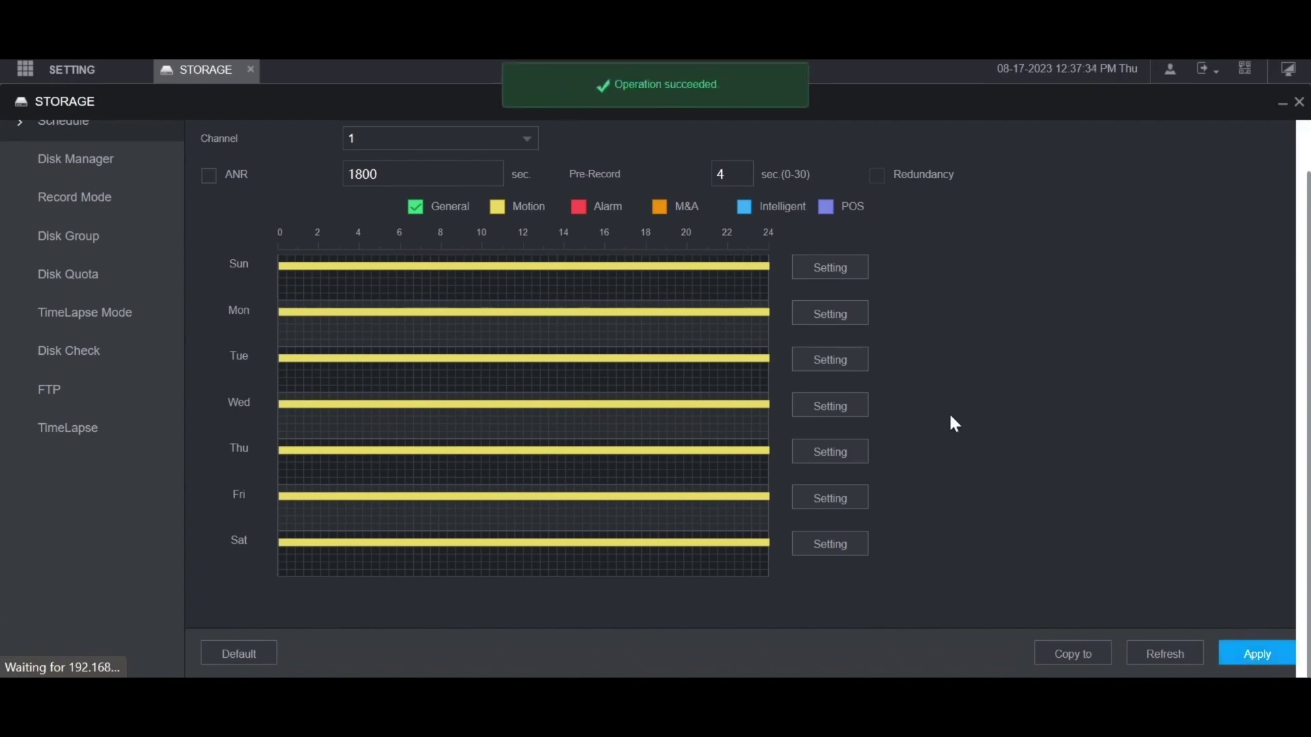